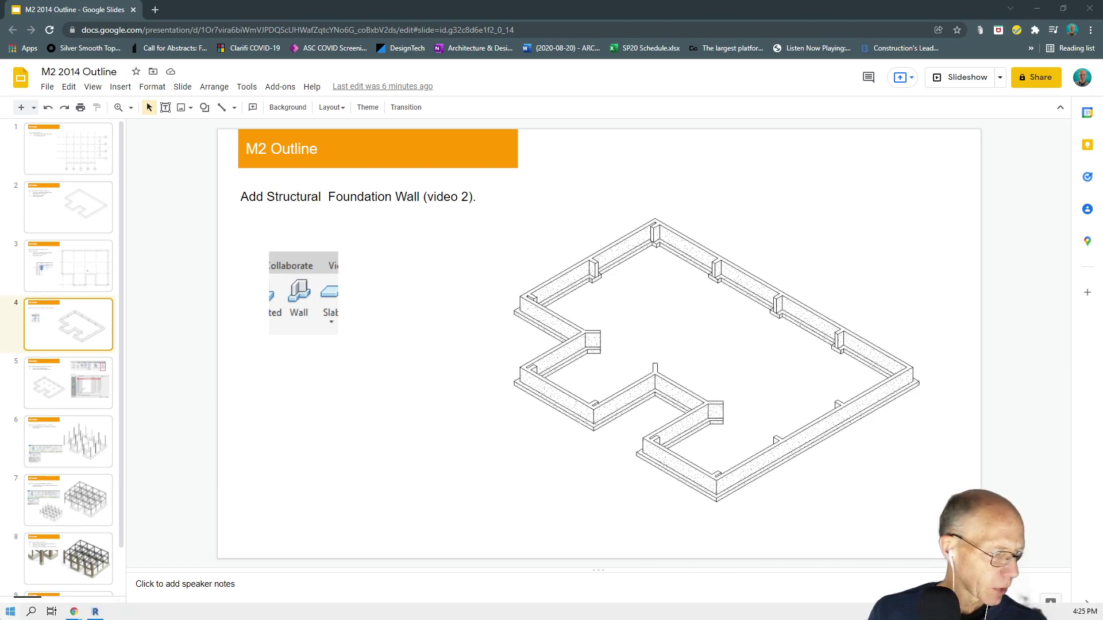
# Review the M2 Outline slides on isolated bearing pads and structural steel columns, and switch to the Revit foundation model
pyautogui.press('Down')
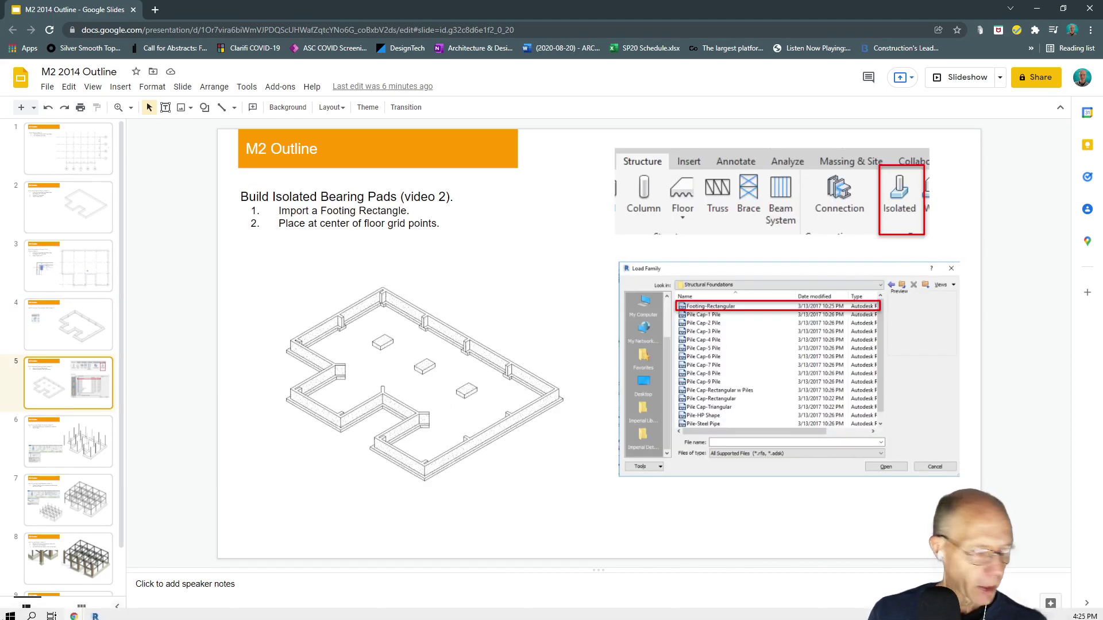
pyautogui.click(52, 455)
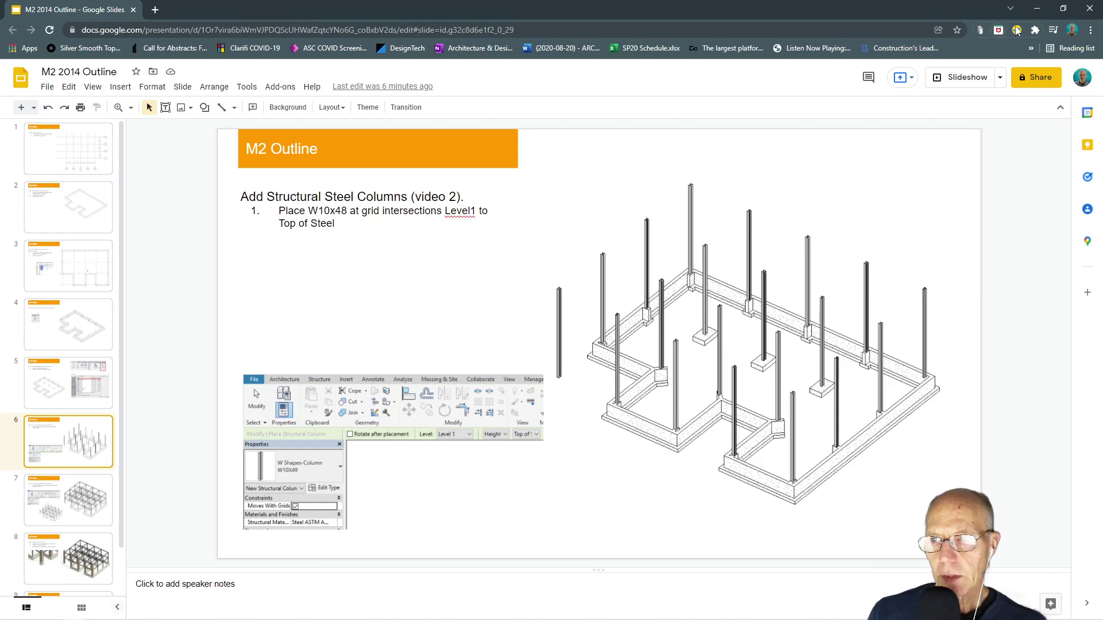
pyautogui.click(1039, 10)
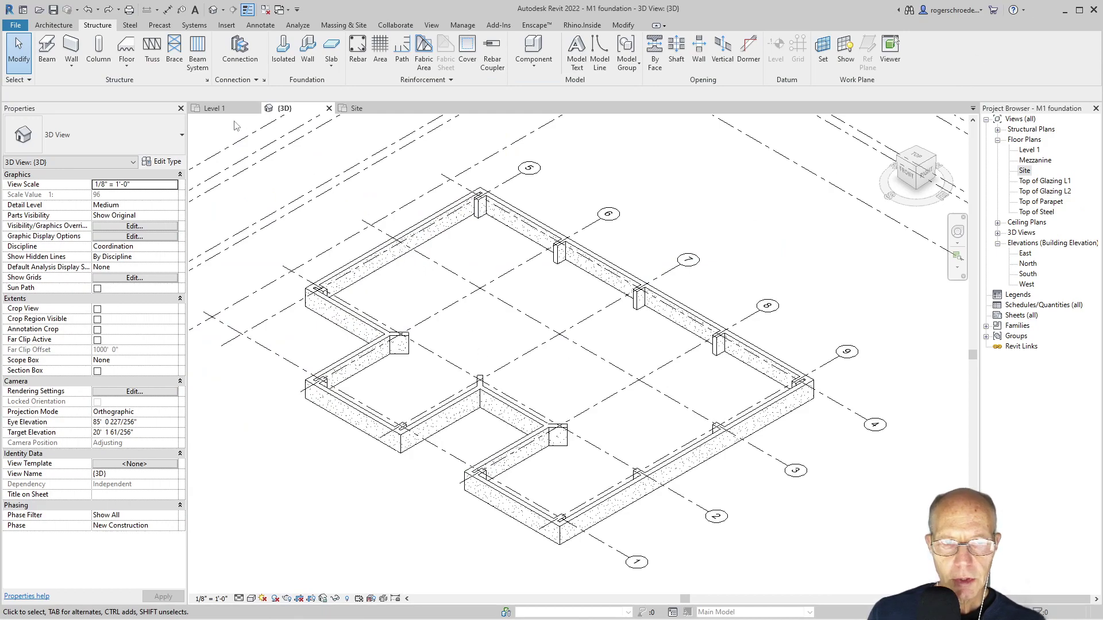
# In the Site floor plan, draw a 2'-6" Foundation - 12" Concrete pier wall inward from the exterior wall along grid 3
pyautogui.click(222, 109)
pyautogui.click(352, 108)
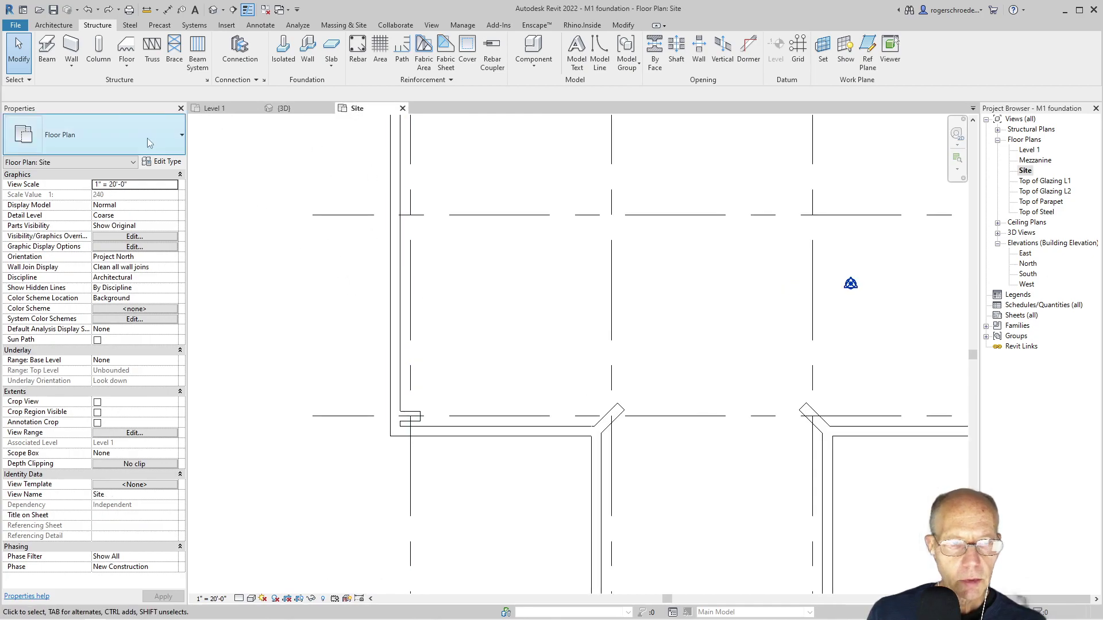
pyautogui.click(47, 24)
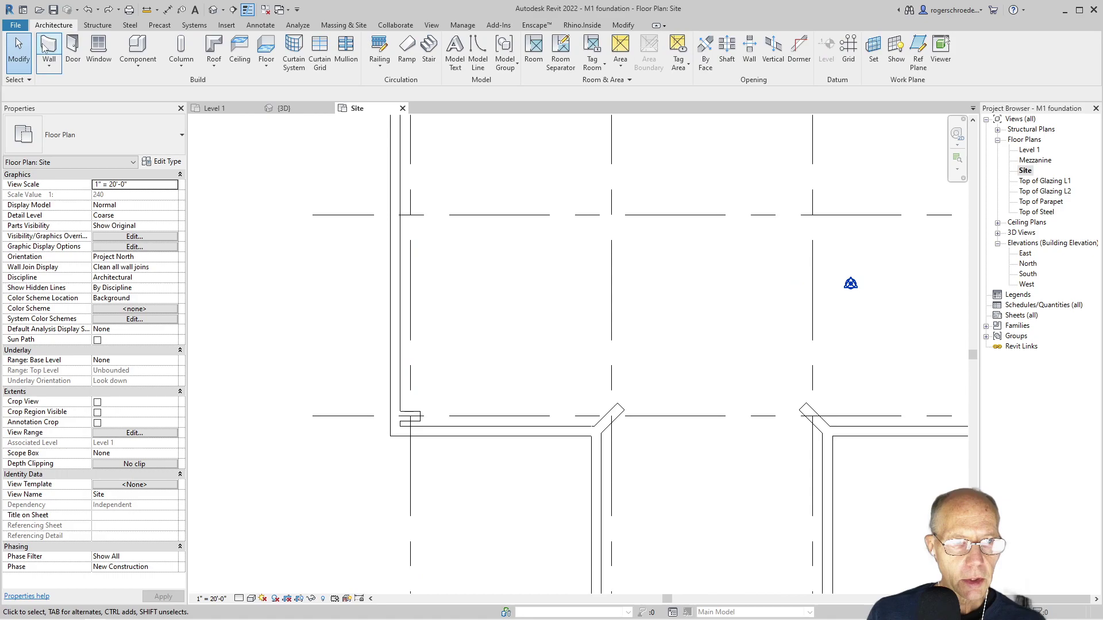
pyautogui.click(48, 62)
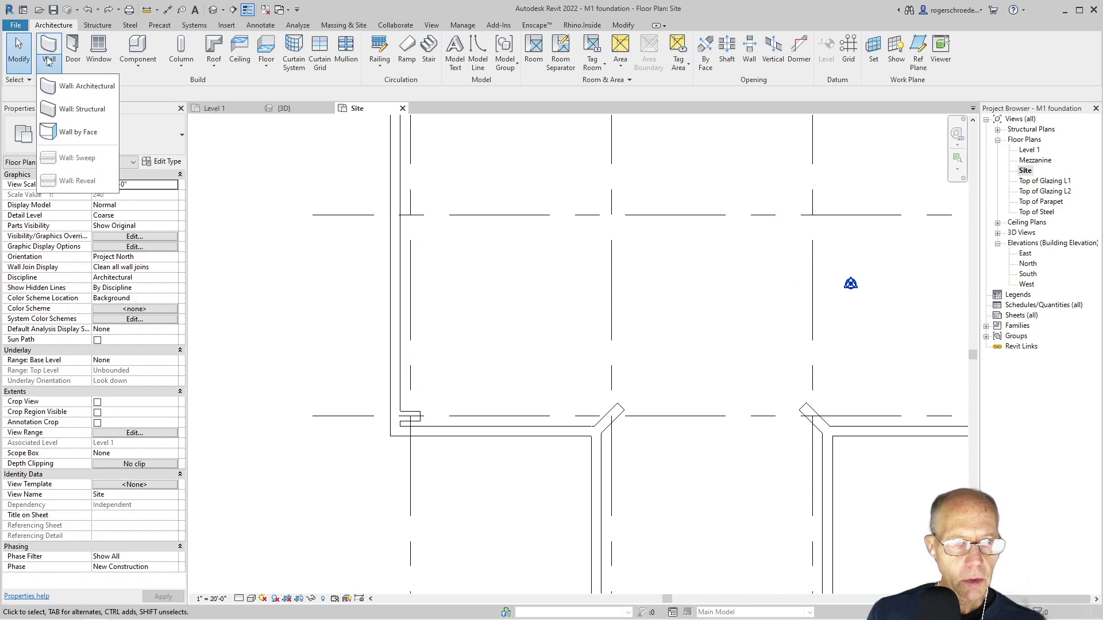
pyautogui.click(71, 87)
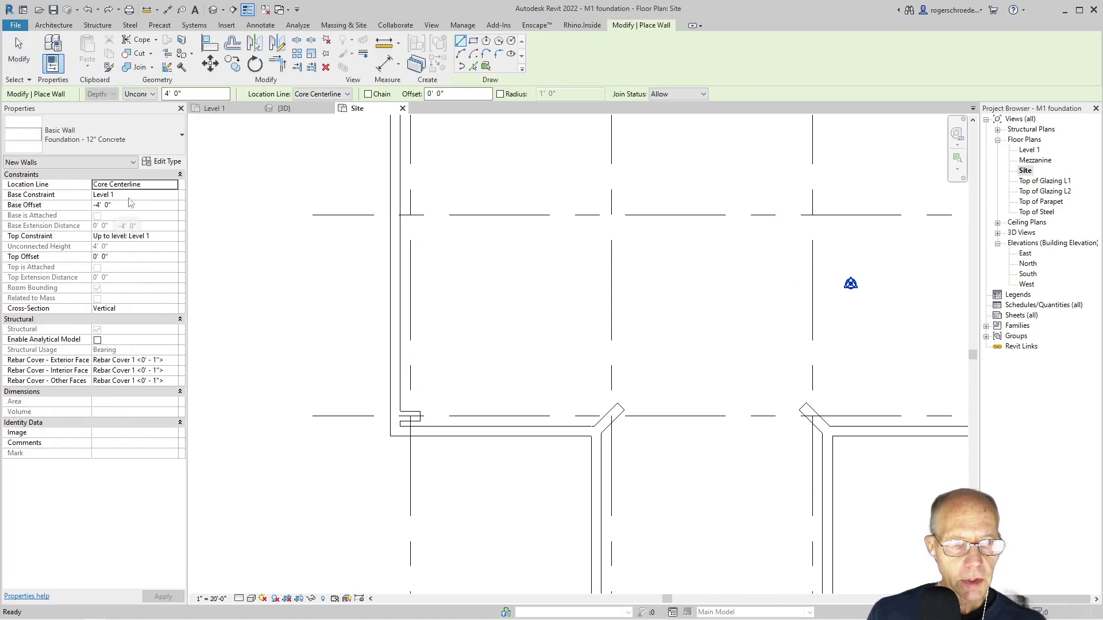
pyautogui.click(395, 216)
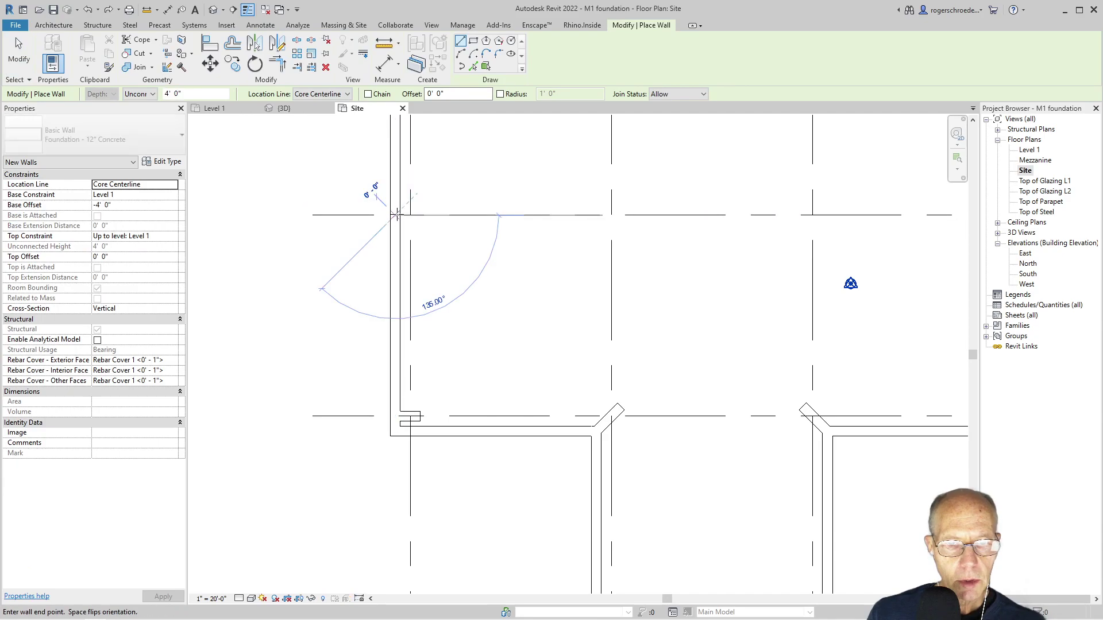
pyautogui.click(396, 416)
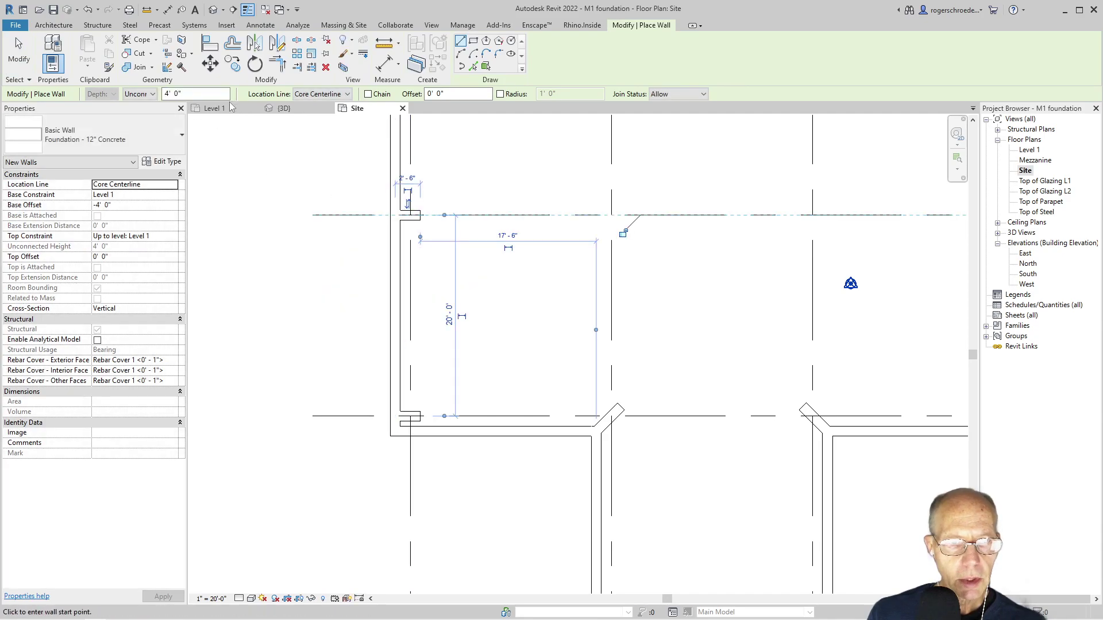
# Return to the 3D view and start an isolated foundation, agreeing to load a structural foundation family
pyautogui.click(310, 111)
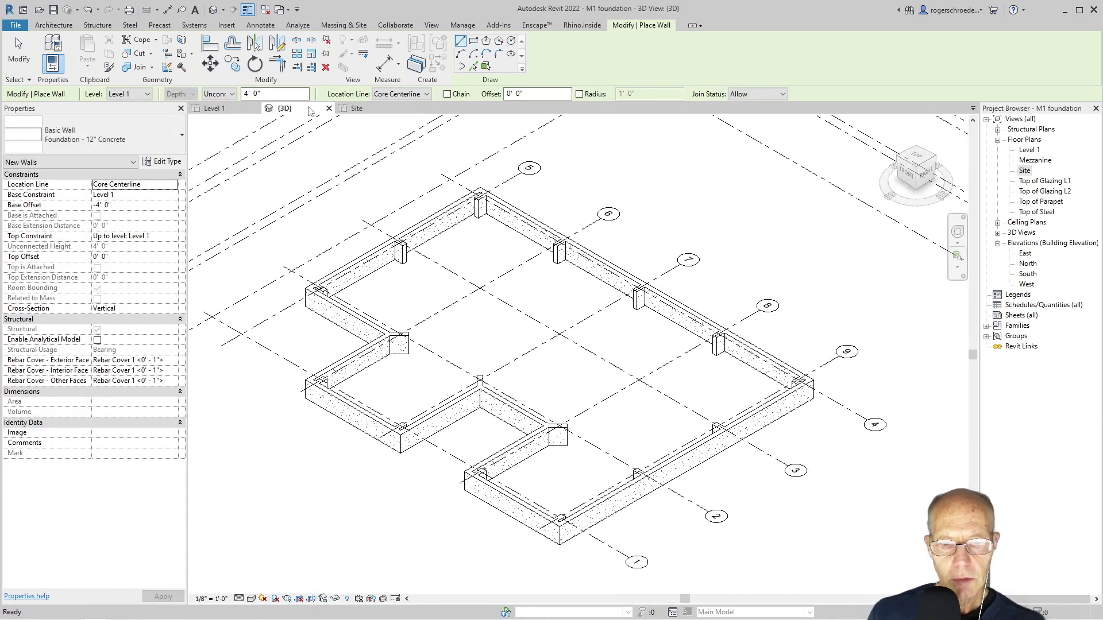
pyautogui.click(97, 25)
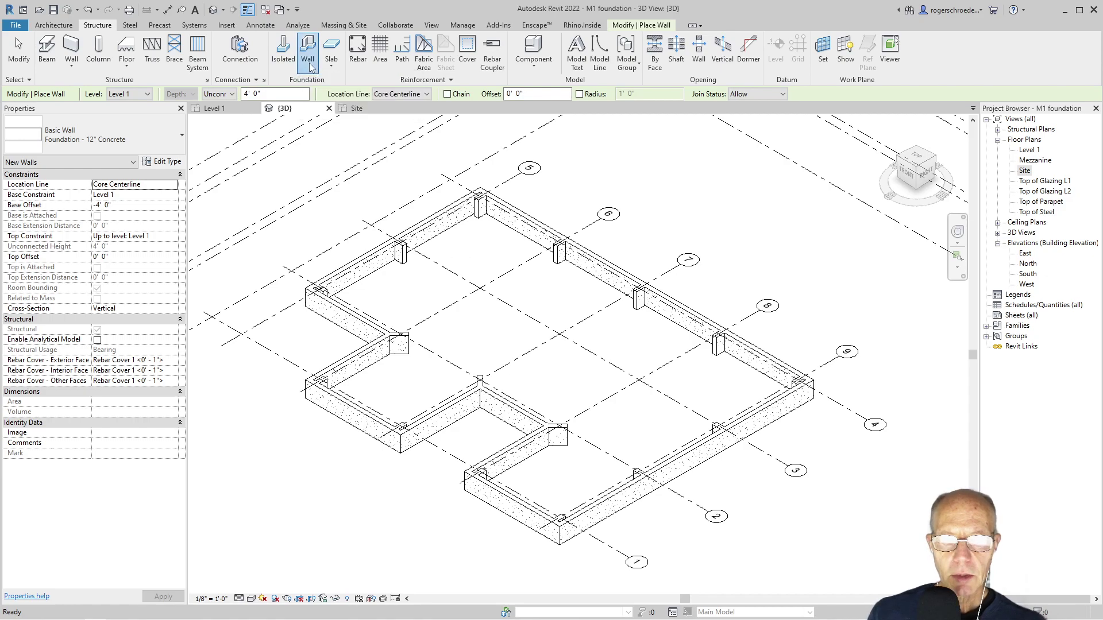
pyautogui.click(284, 62)
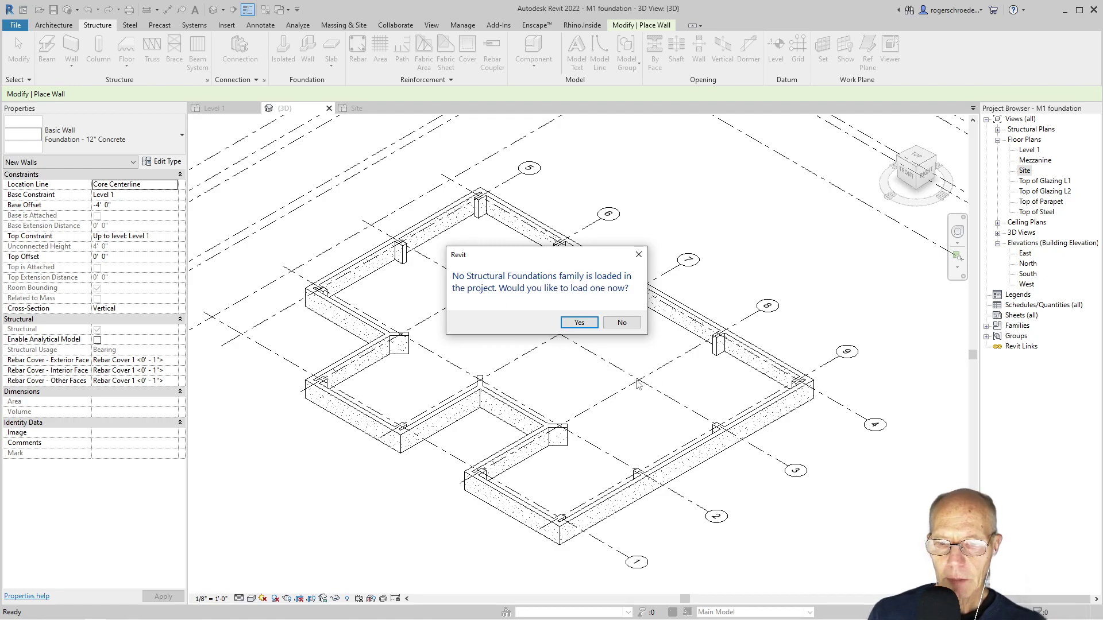
pyautogui.click(579, 323)
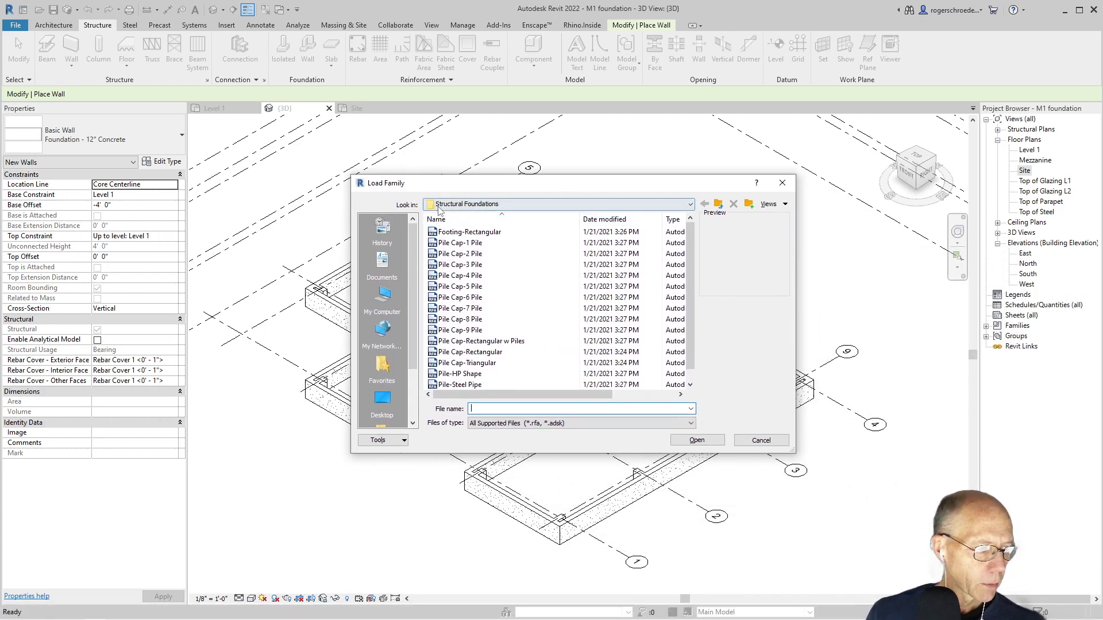
# Browse up to the English-Imperial library folder and reopen its Structural Foundations folder
pyautogui.click(443, 205)
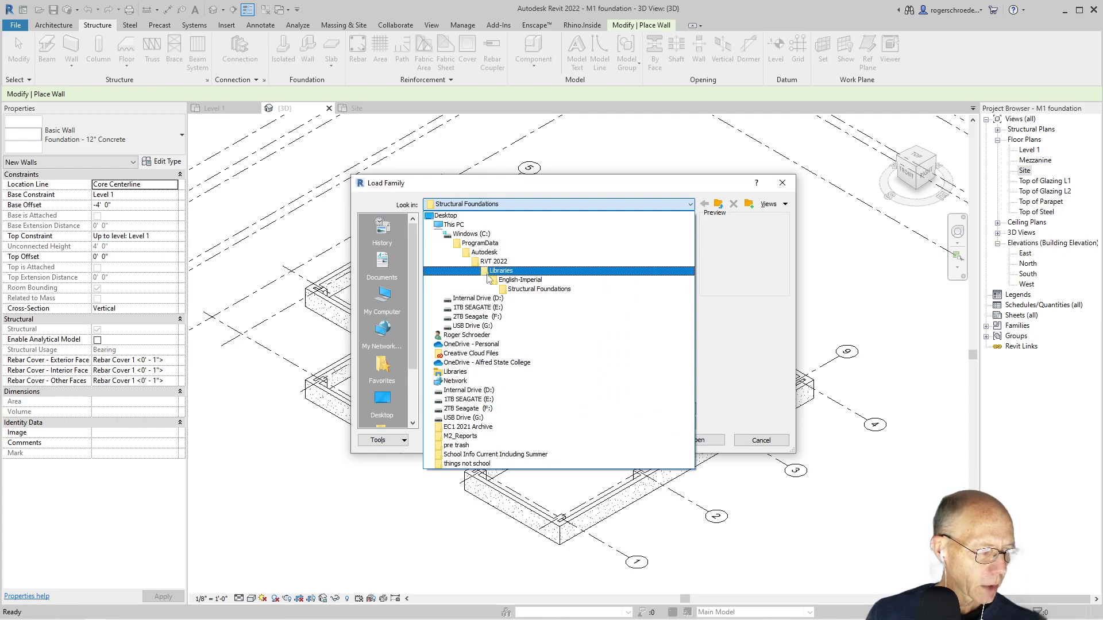
pyautogui.click(495, 280)
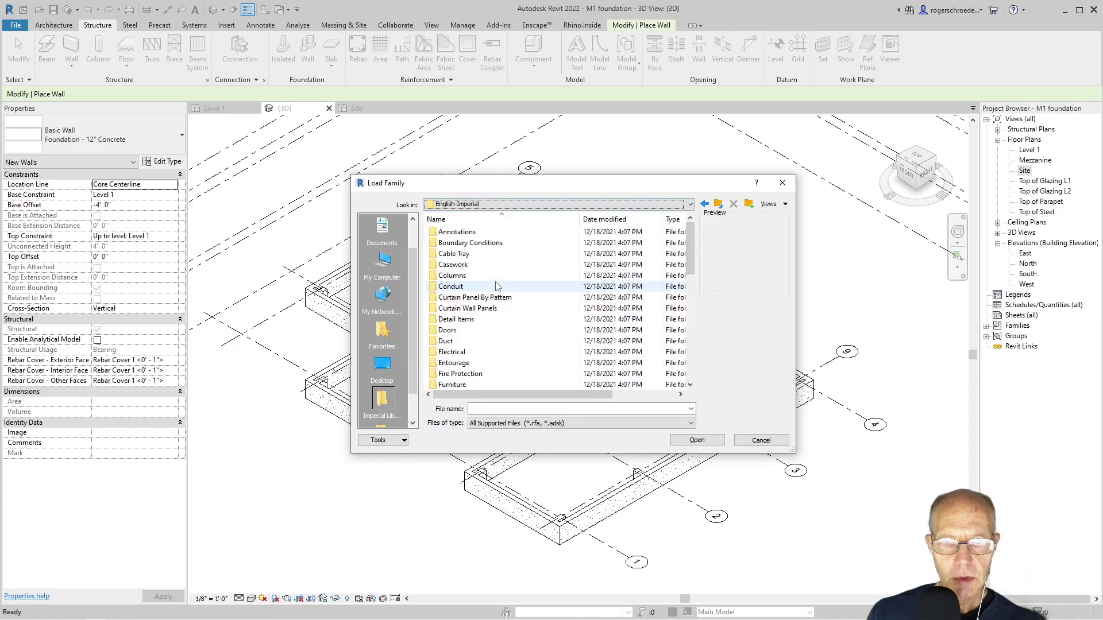
pyautogui.click(440, 205)
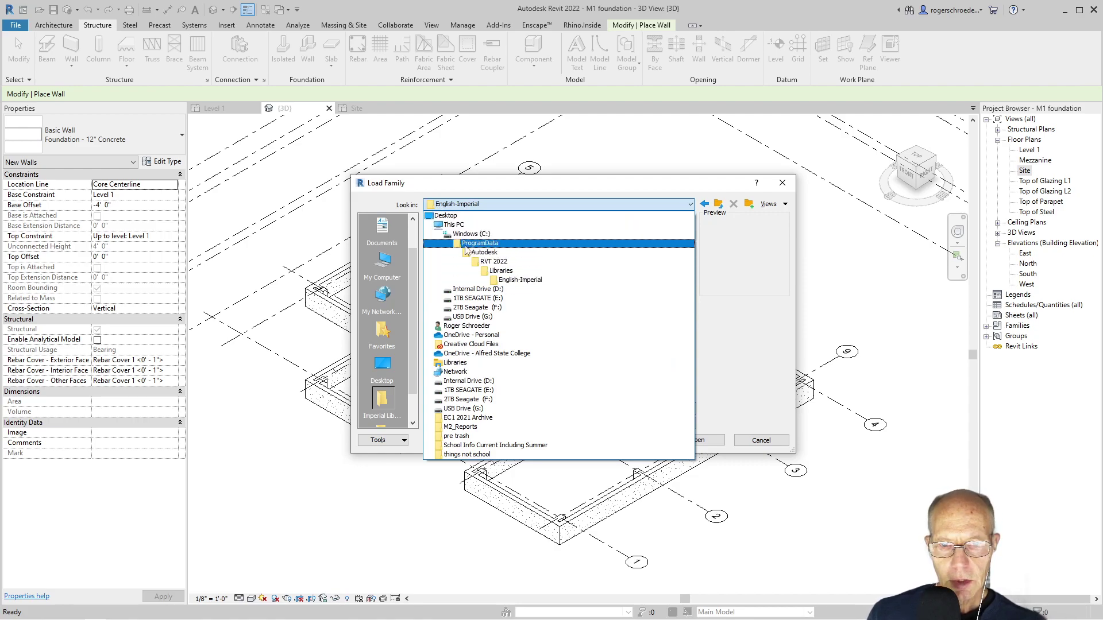
pyautogui.click(499, 281)
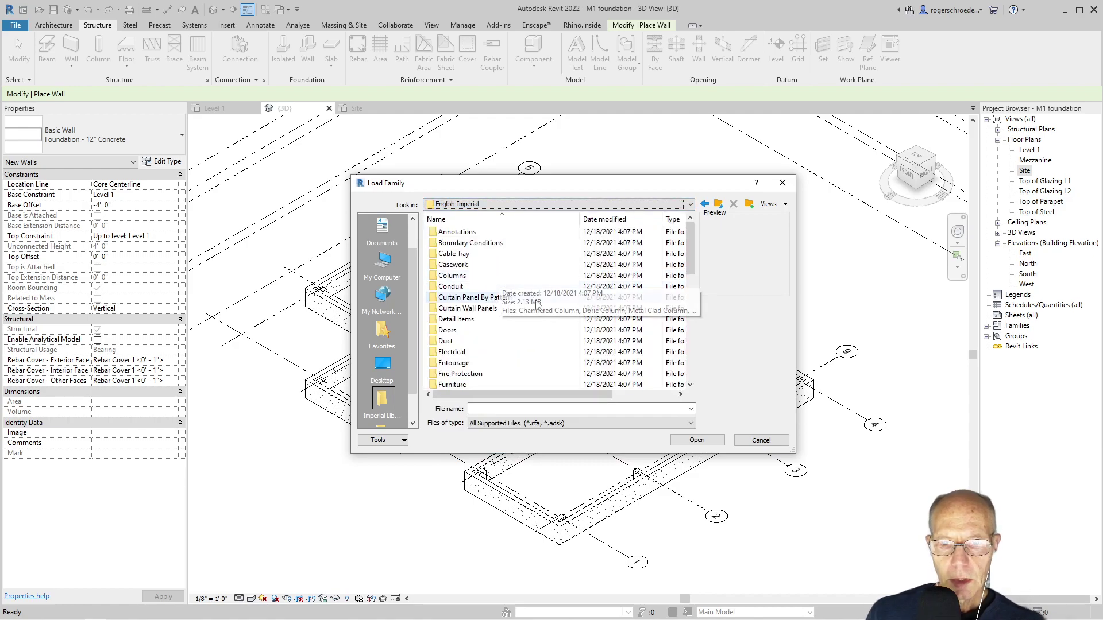
pyautogui.scroll(-8, 498, 281)
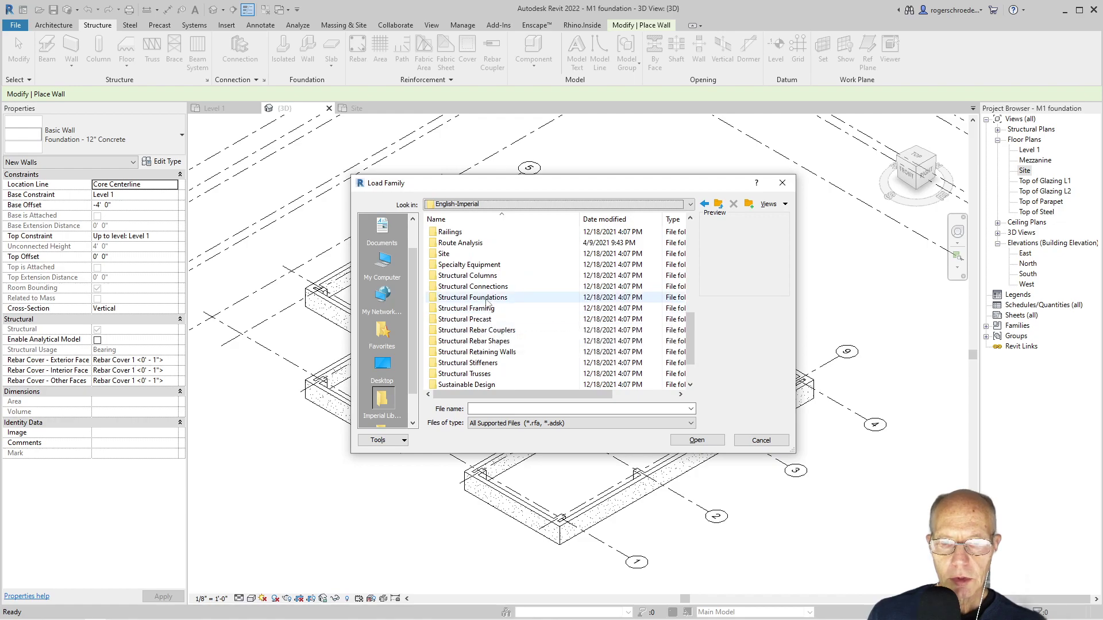
pyautogui.click(487, 300)
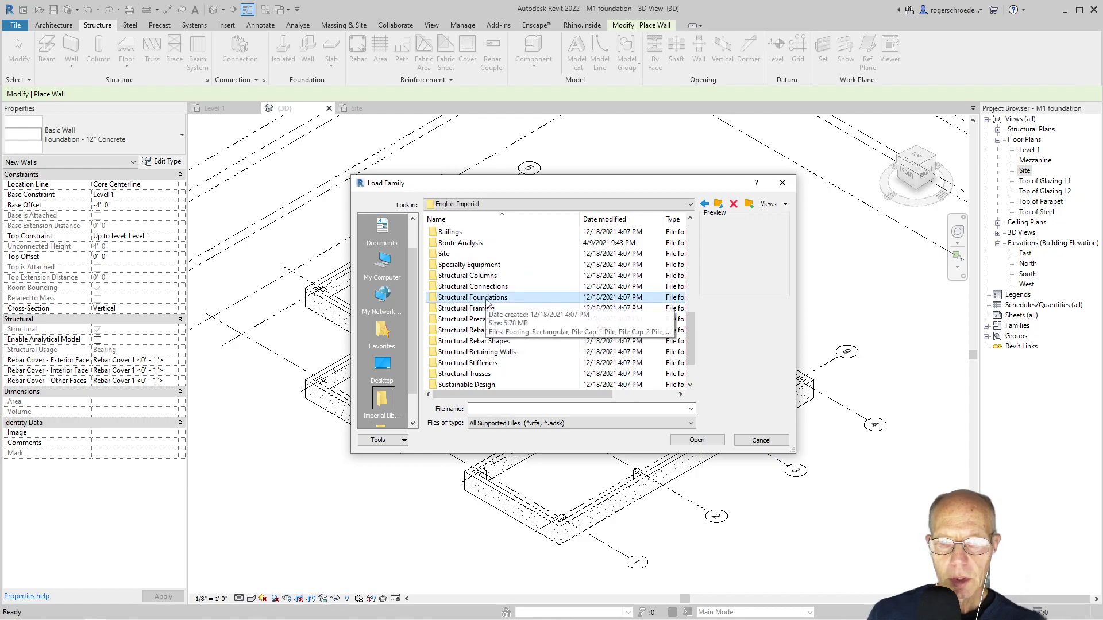
pyautogui.doubleClick(486, 300)
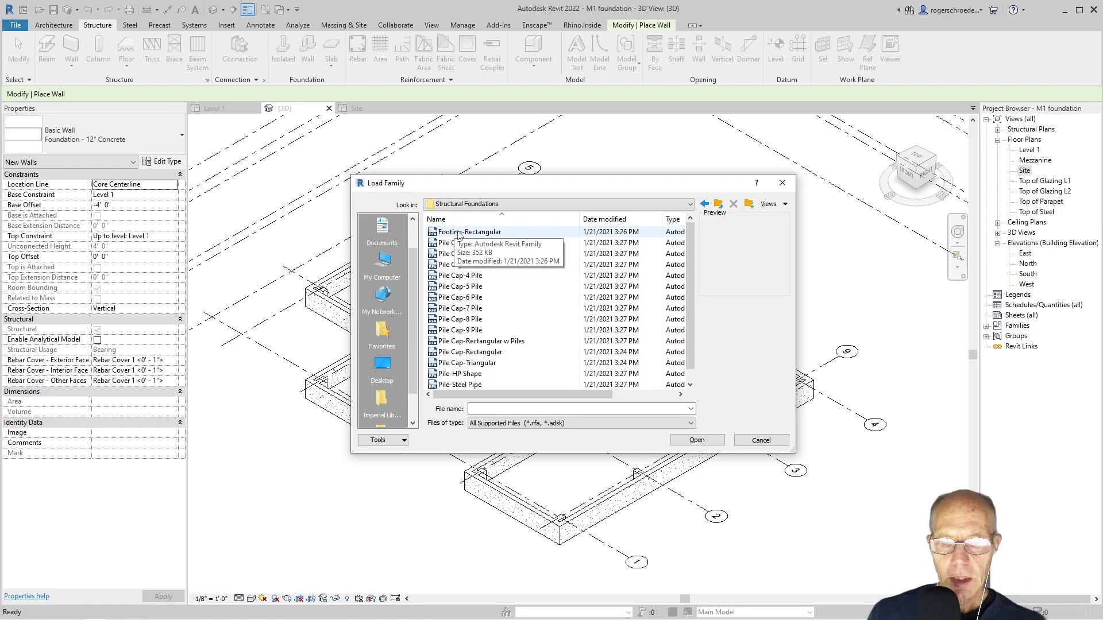
# Load the Footing-Rectangular family and place 72" x 48" x 18" footings where grid 3 crosses grids 6, 7 and 8
pyautogui.click(458, 233)
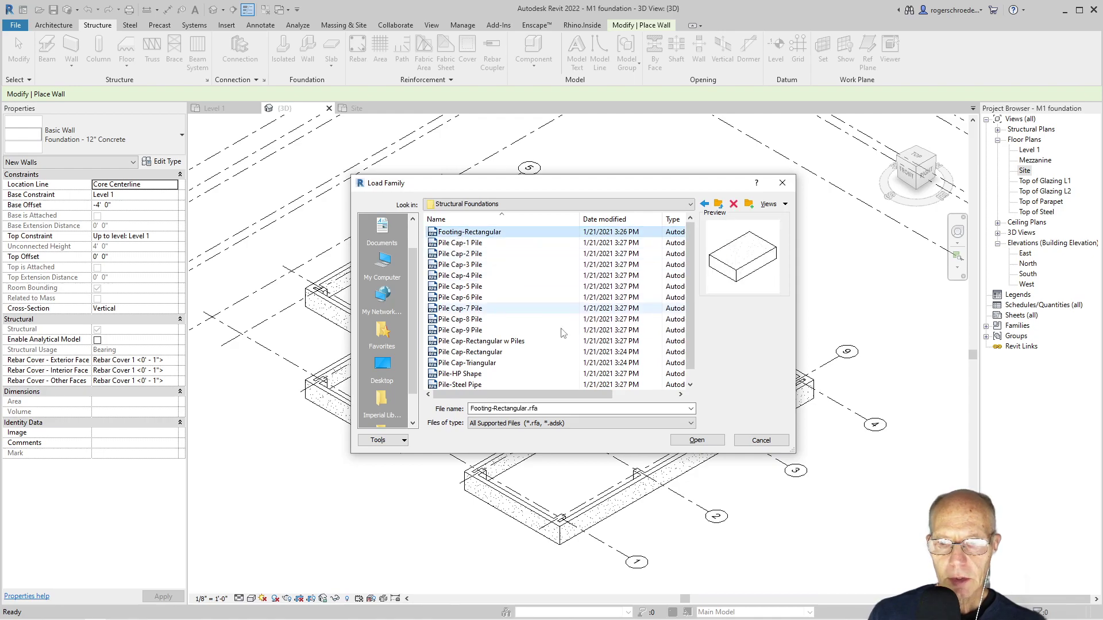
pyautogui.click(697, 441)
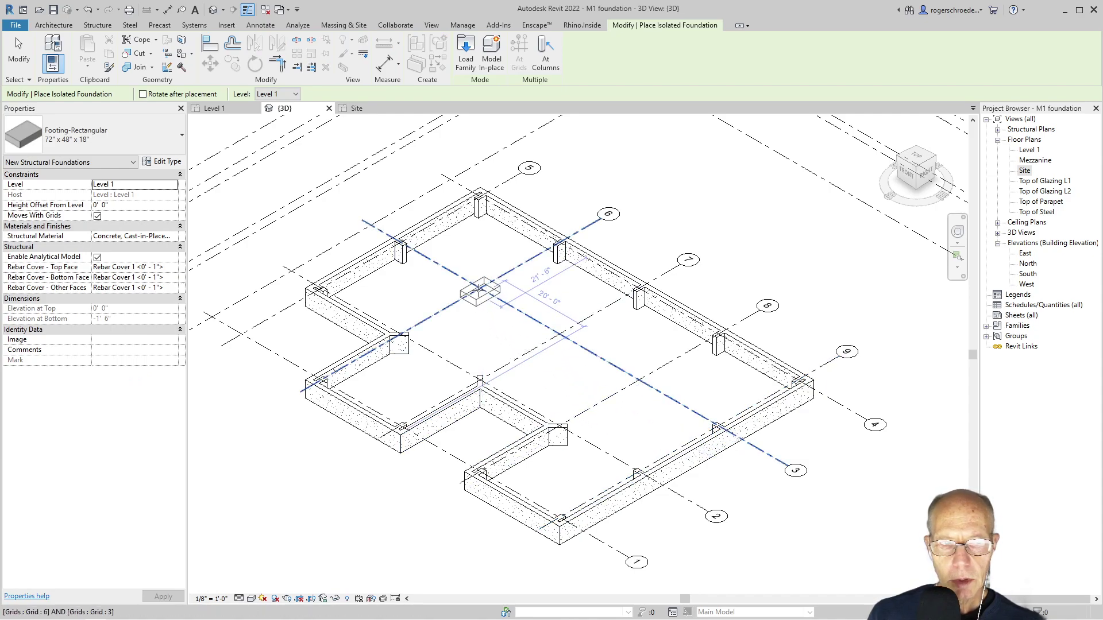
pyautogui.click(479, 290)
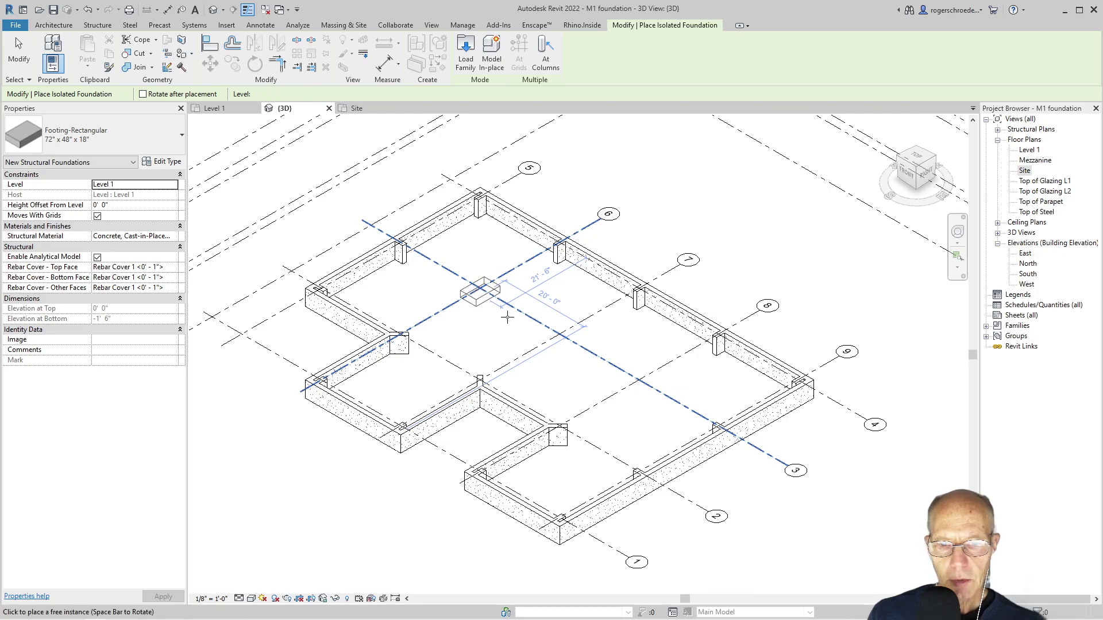
pyautogui.click(556, 333)
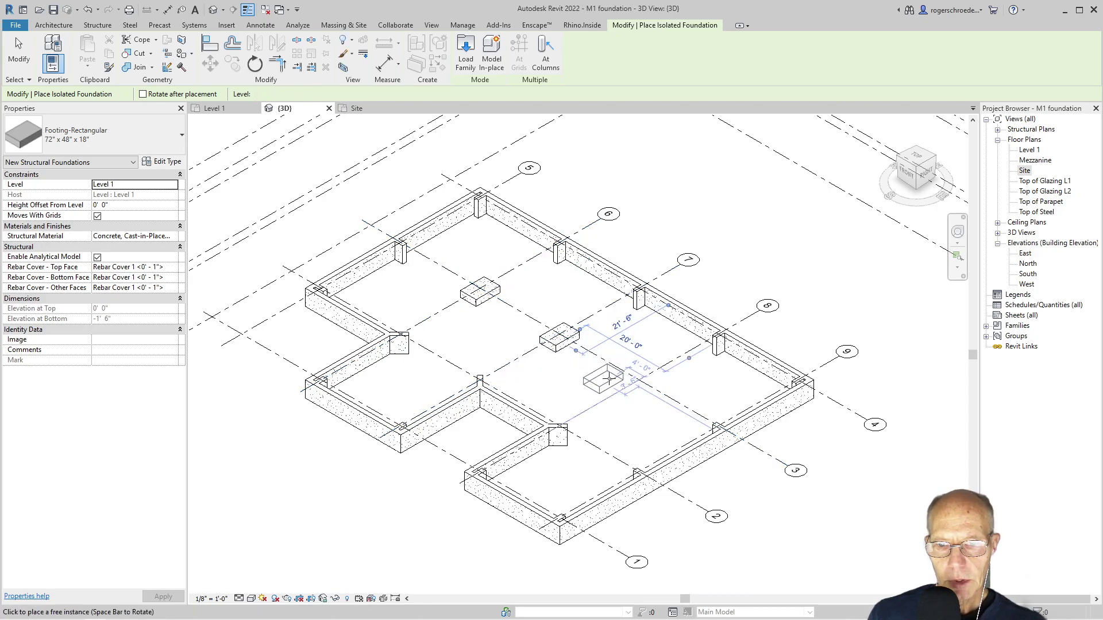
pyautogui.click(637, 379)
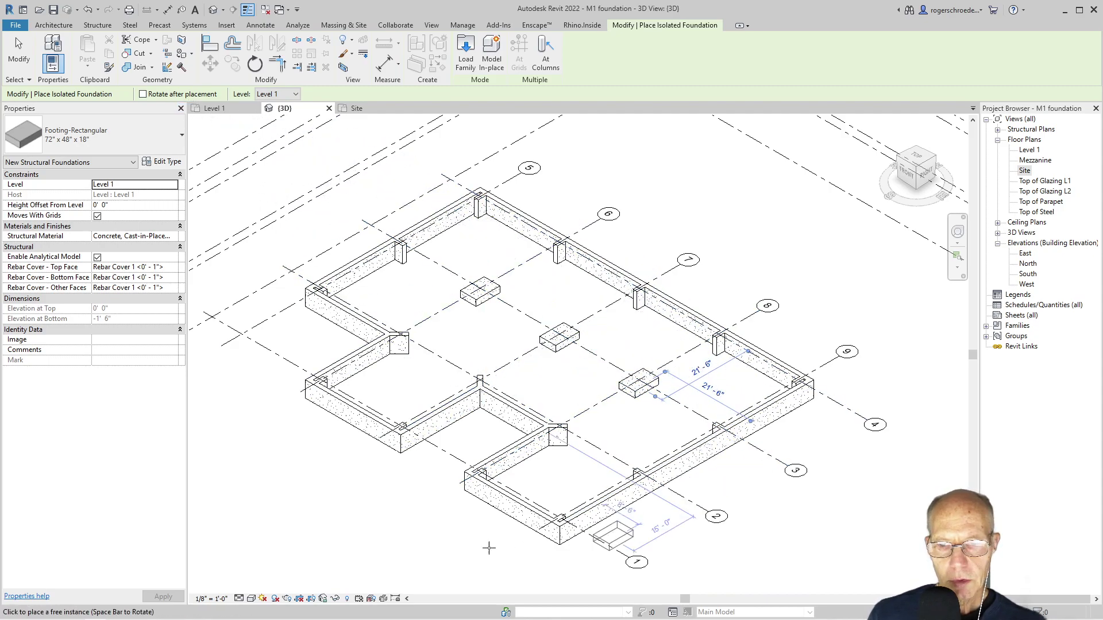
# Place Bearing Footing - 36" x 12" wall foundations under the long wall on grid 9 and its adjoining wall on grid 1
pyautogui.click(95, 26)
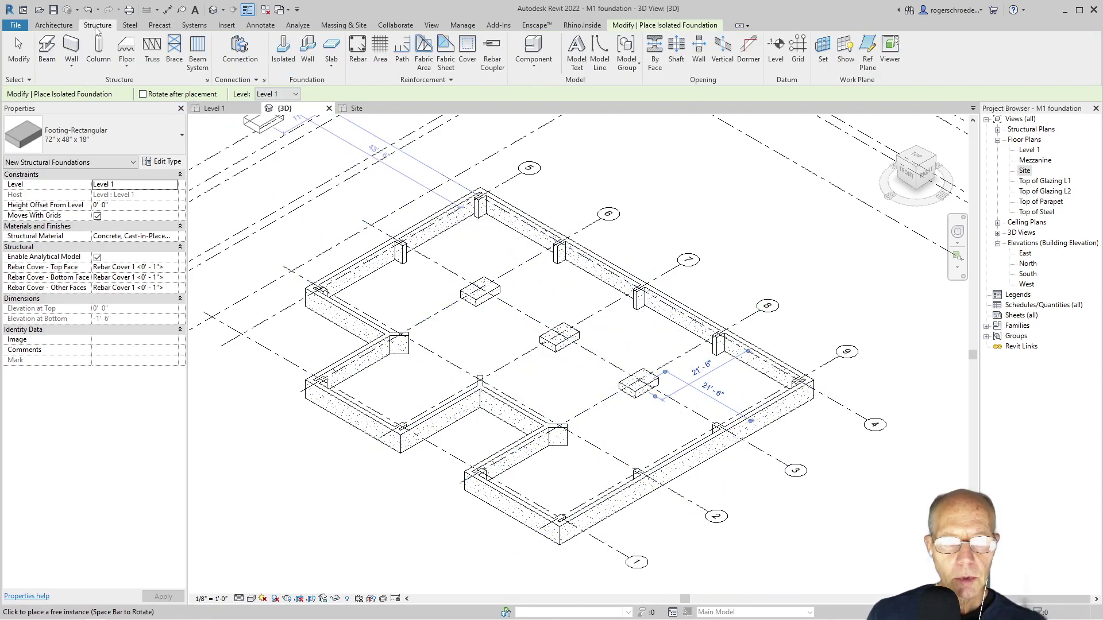
pyautogui.click(308, 63)
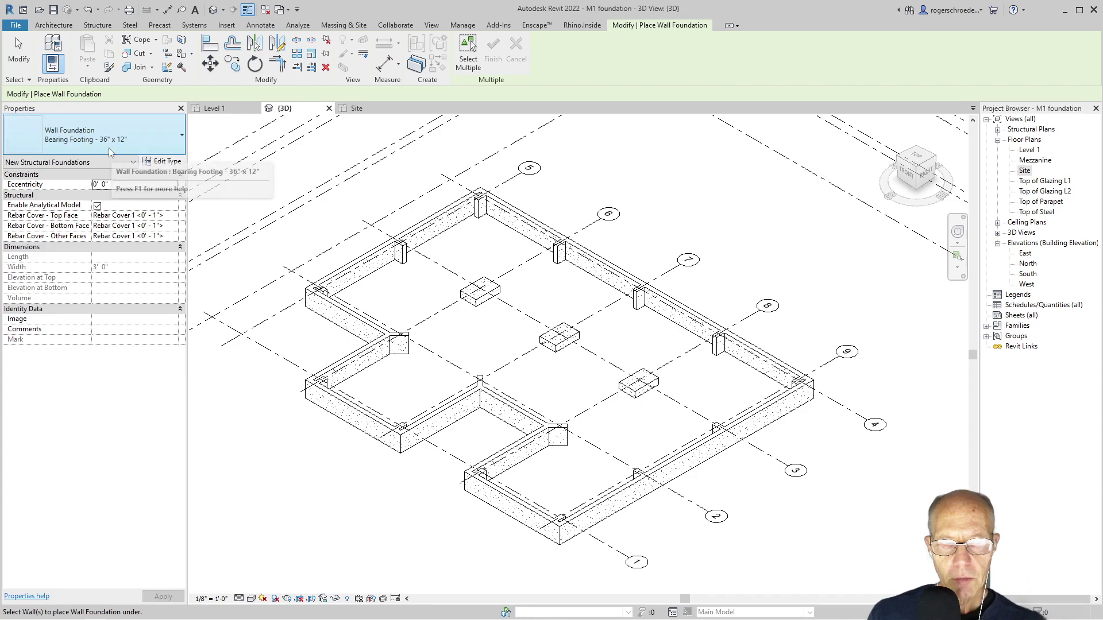
pyautogui.click(111, 151)
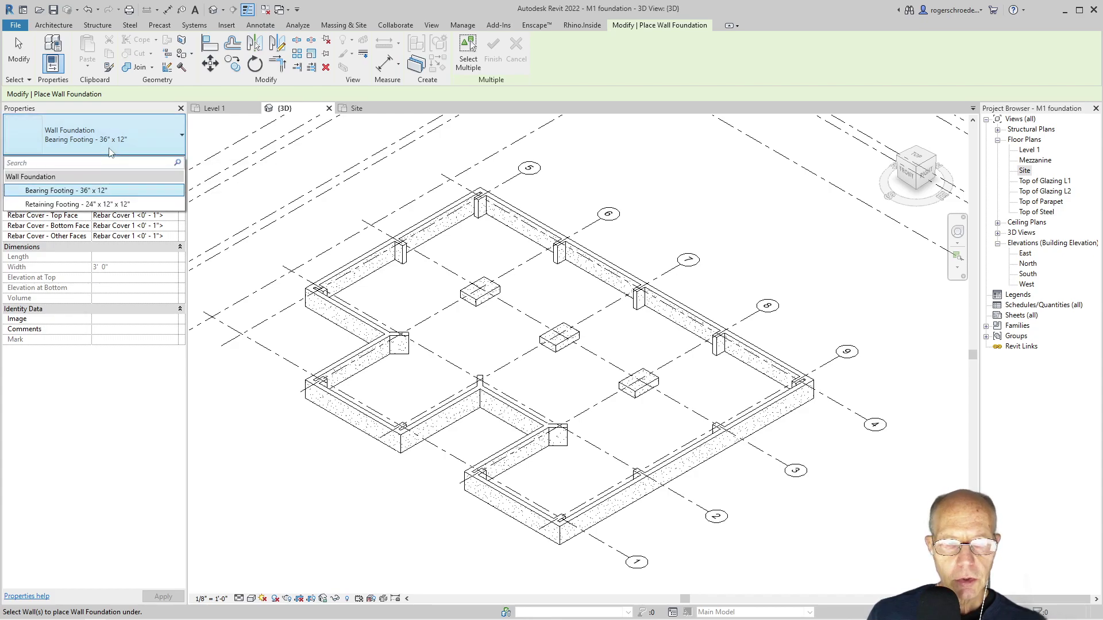
pyautogui.click(110, 151)
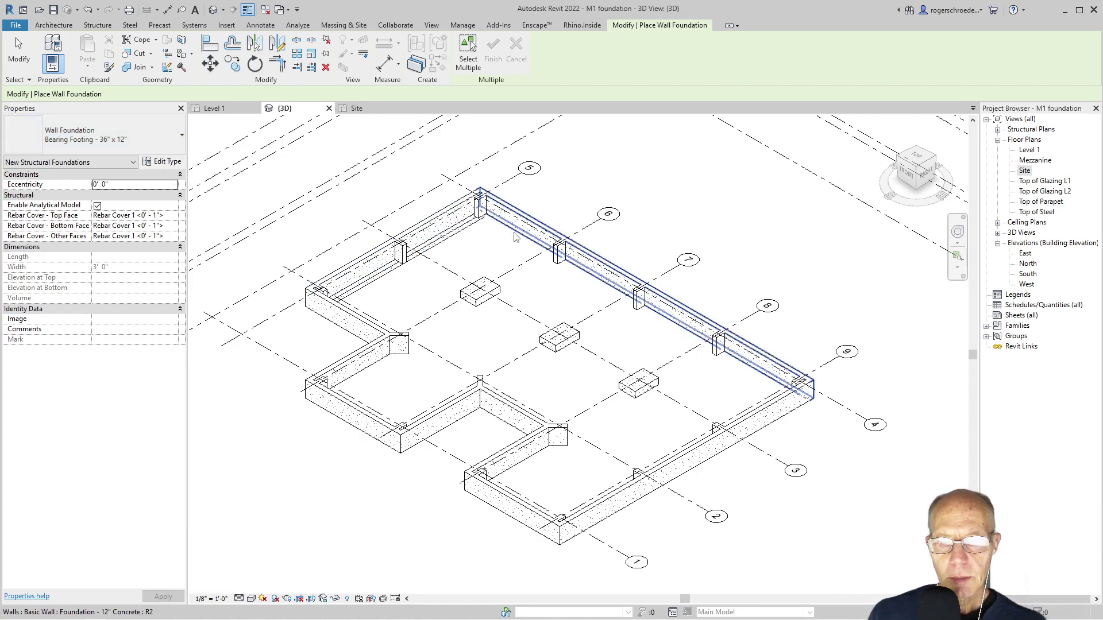
pyautogui.click(761, 430)
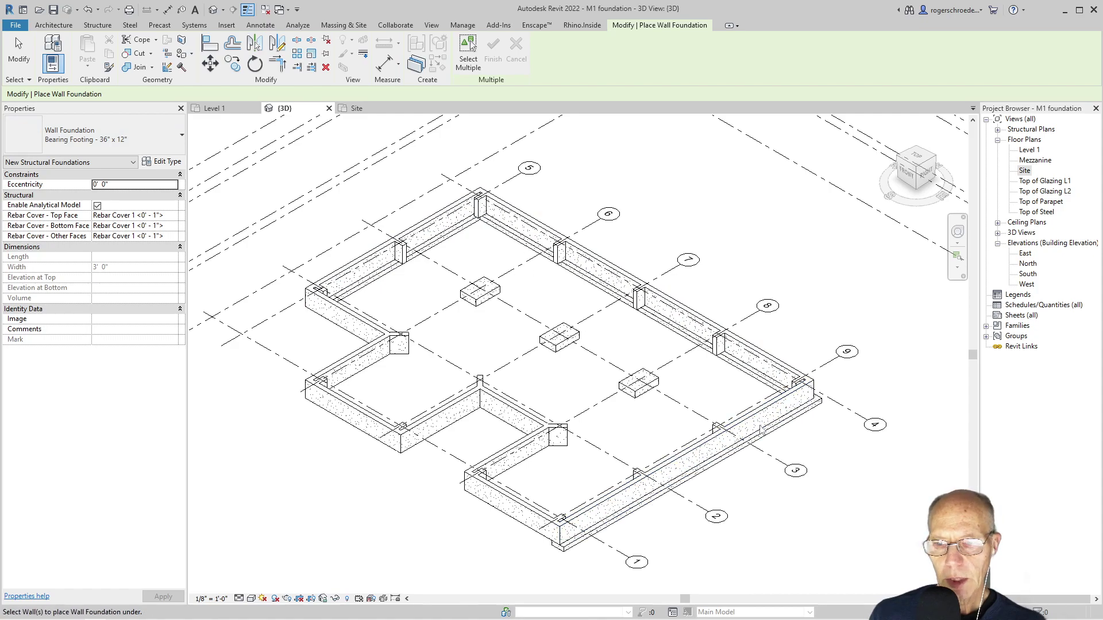
pyautogui.click(523, 532)
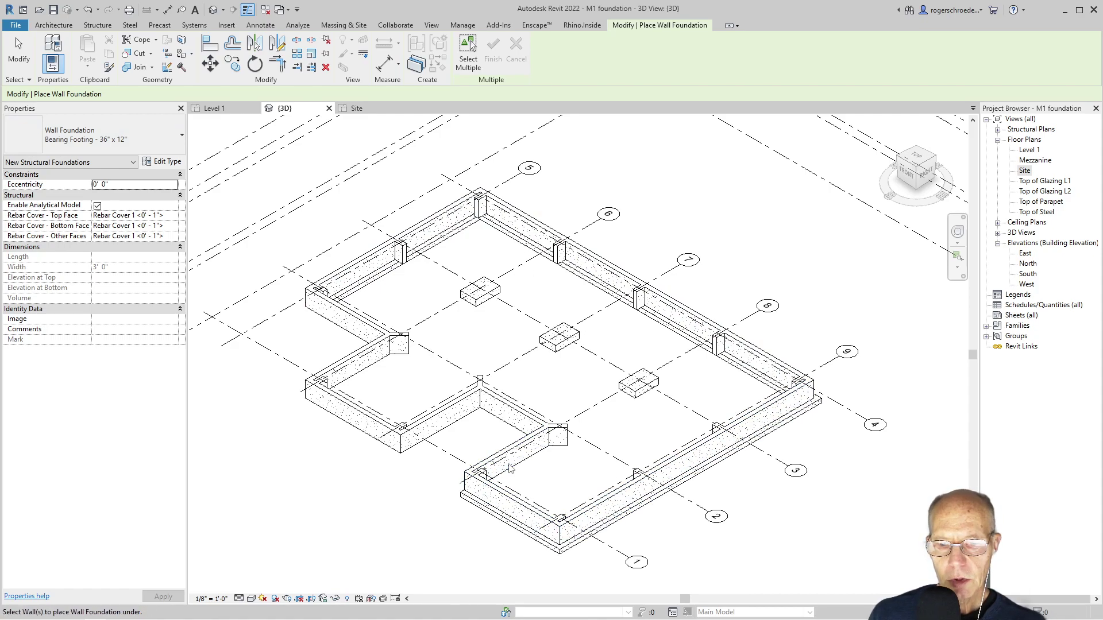
# Add Bearing Footing - 36" x 12" wall foundations under the stepped exterior walls along grids 1, 2, 6 and 7
pyautogui.click(503, 420)
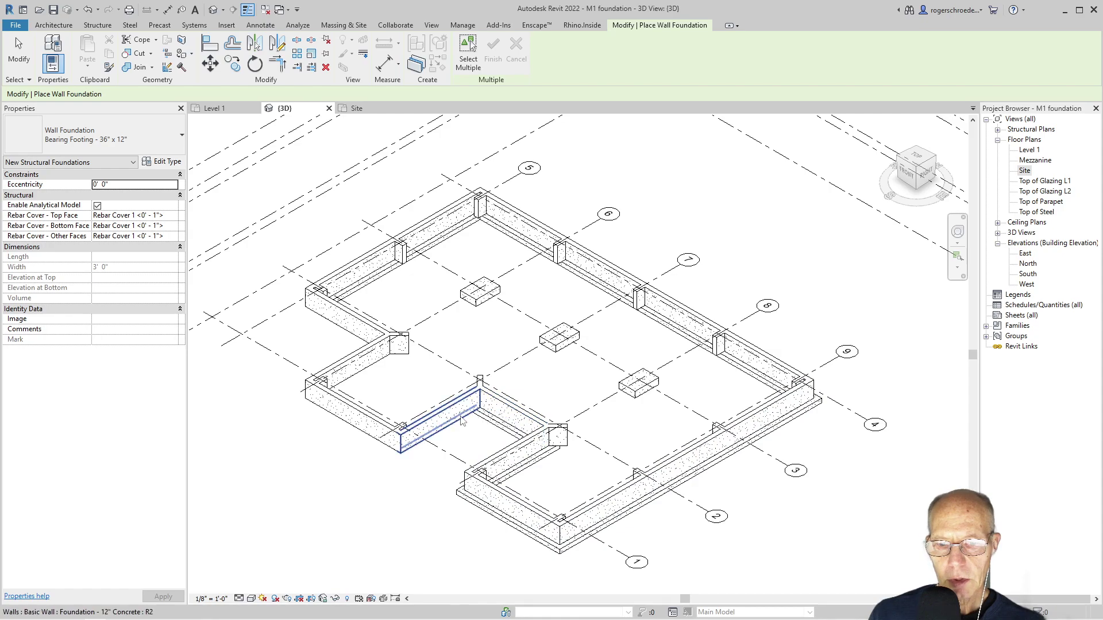
pyautogui.click(460, 419)
pyautogui.click(357, 435)
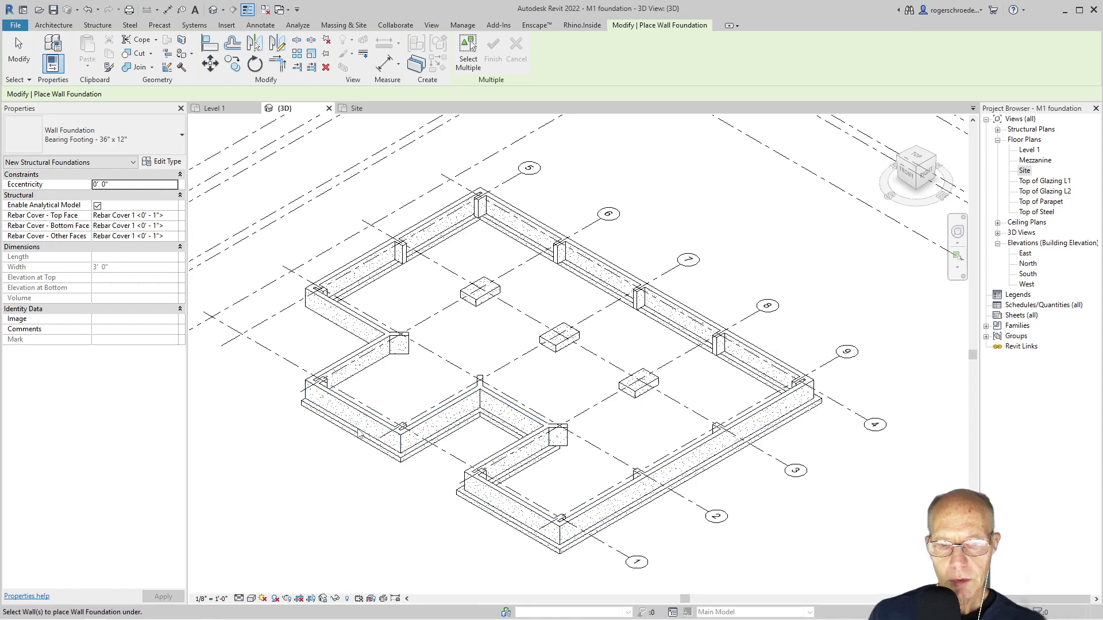
pyautogui.click(368, 374)
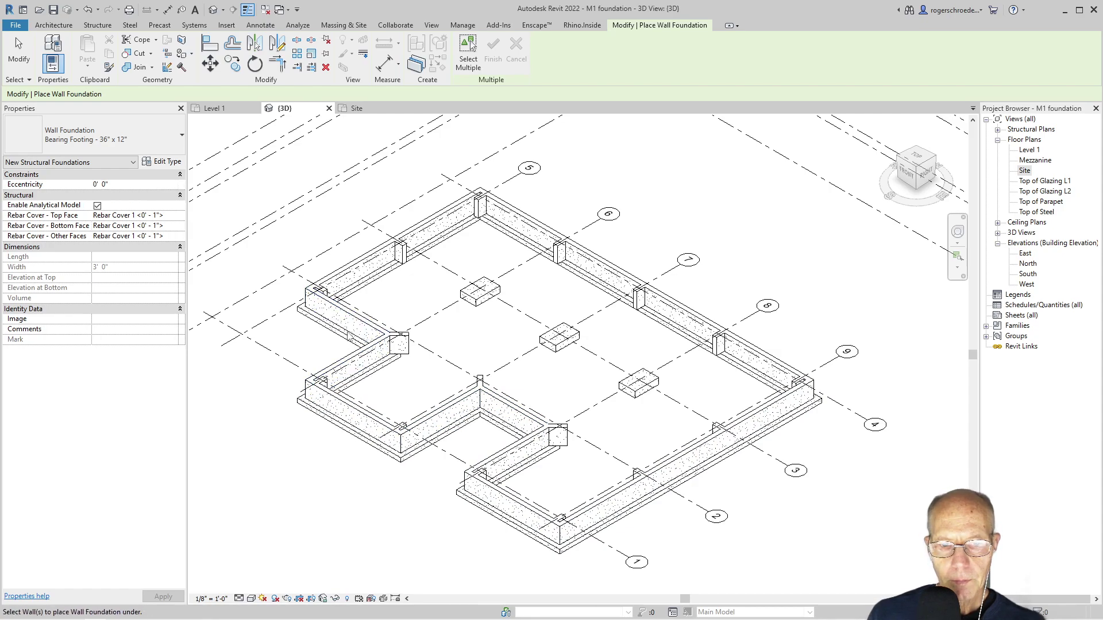
# Add Bearing Footing - 36" x 12" wall foundations under the piers along grid 4 and grid 9
pyautogui.click(477, 219)
pyautogui.click(558, 251)
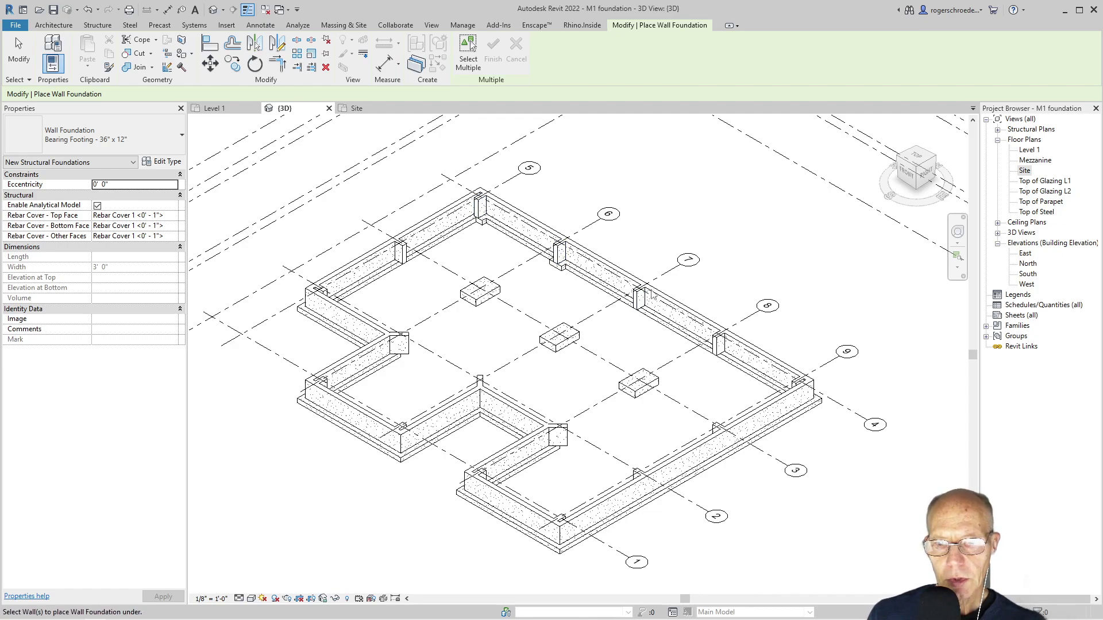
pyautogui.click(639, 298)
pyautogui.click(718, 344)
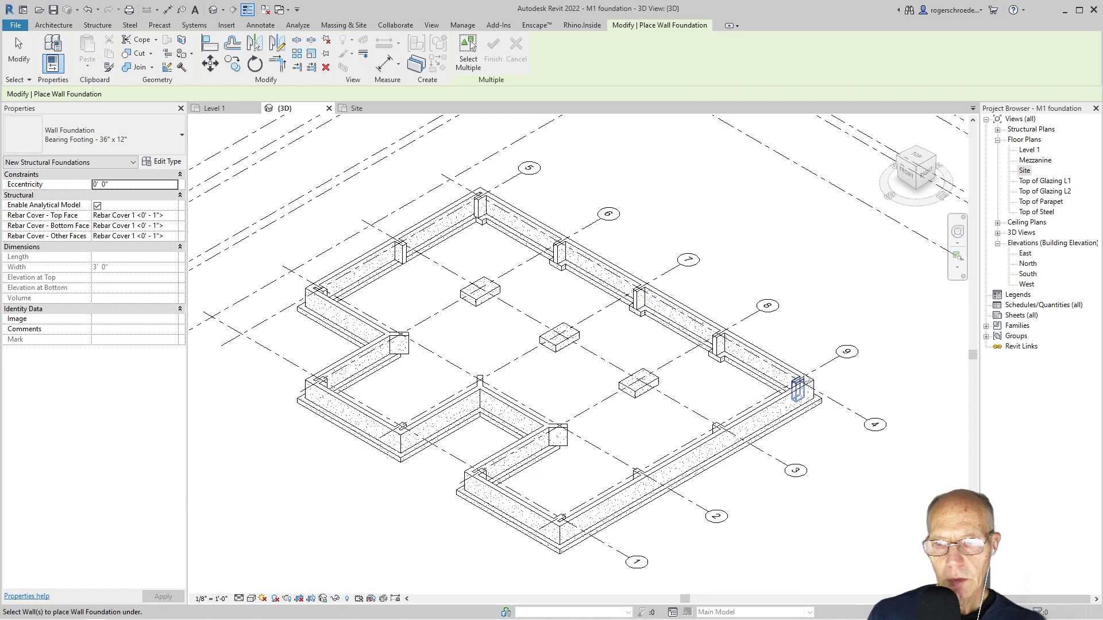
pyautogui.click(798, 391)
pyautogui.click(717, 428)
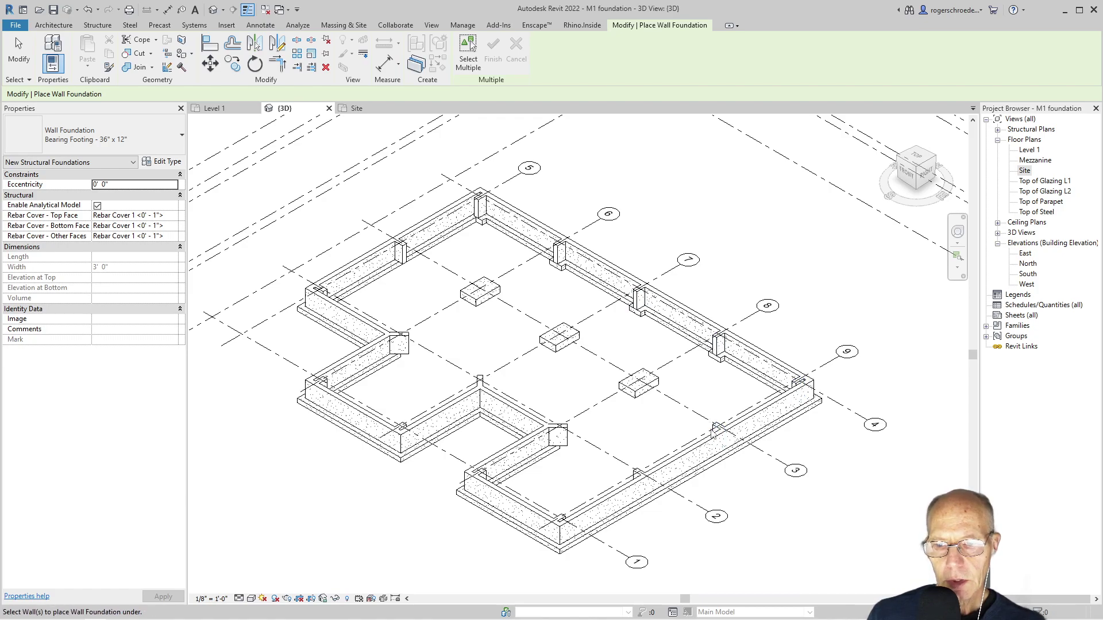
pyautogui.click(638, 480)
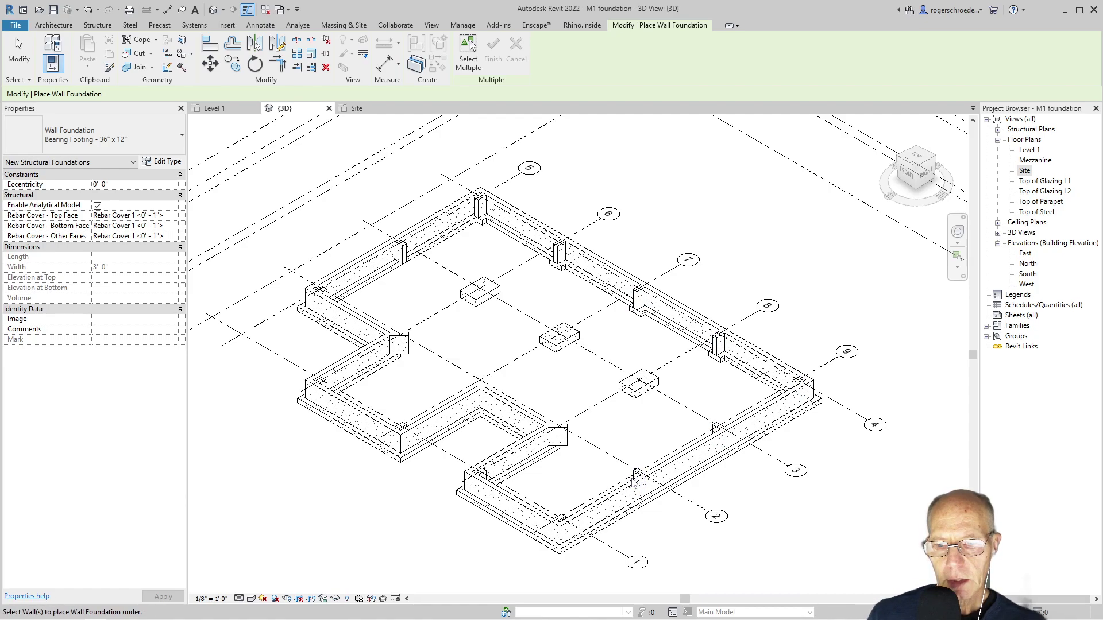
pyautogui.click(559, 526)
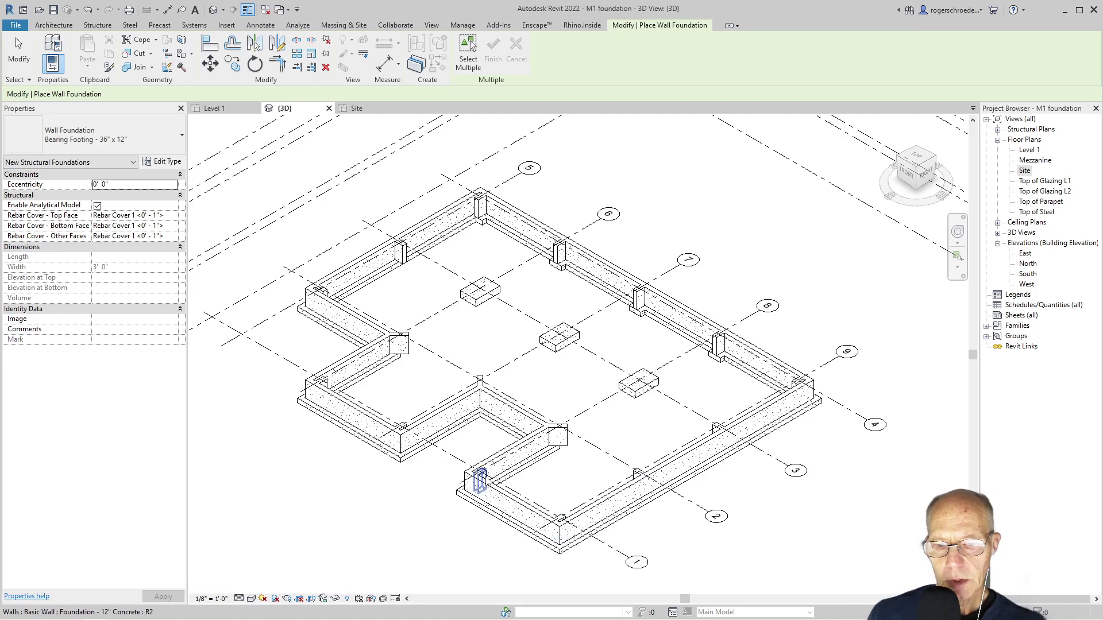
# Place the same bearing footings under the remaining piers along grids 1, 2 and 5, and finish placing wall foundations
pyautogui.click(552, 450)
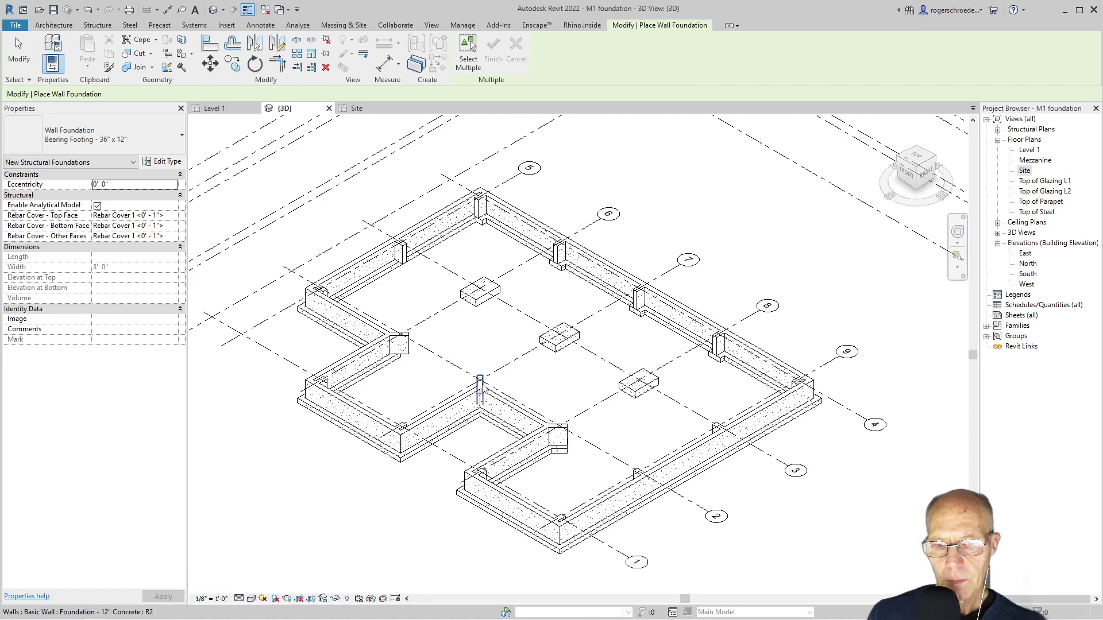
pyautogui.click(401, 435)
pyautogui.click(393, 352)
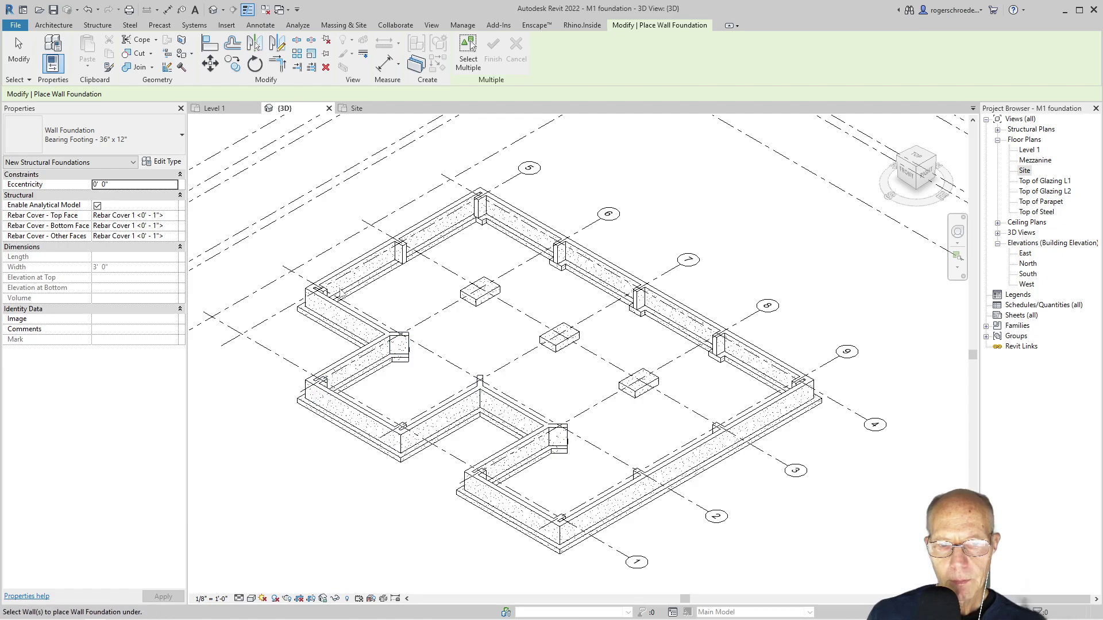
pyautogui.click(330, 291)
pyautogui.click(402, 261)
pyautogui.press('Escape')
pyautogui.press('Escape')
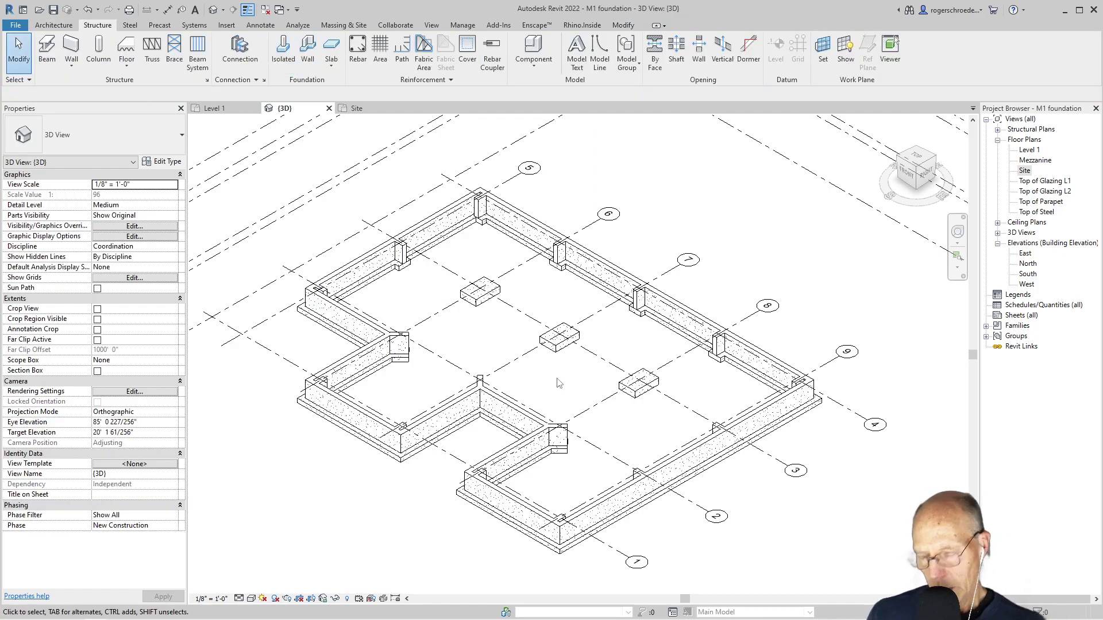
pyautogui.keyDown('shift'); pyautogui.moveTo(559, 383); pyautogui.dragTo(620, 449, button='middle'); pyautogui.keyUp('shift')
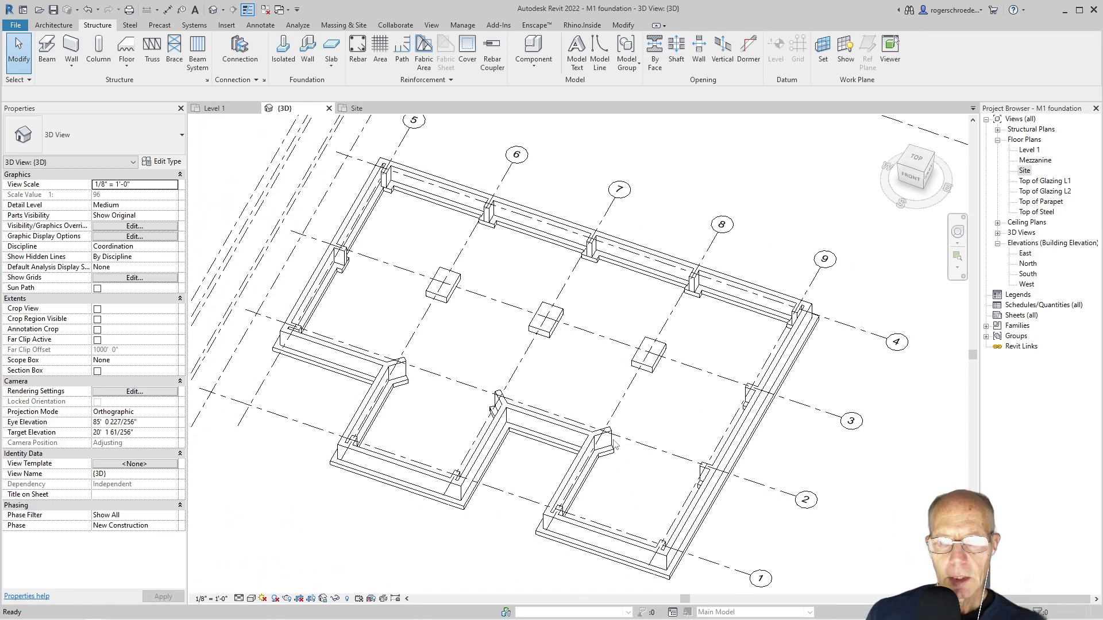
pyautogui.click(922, 170)
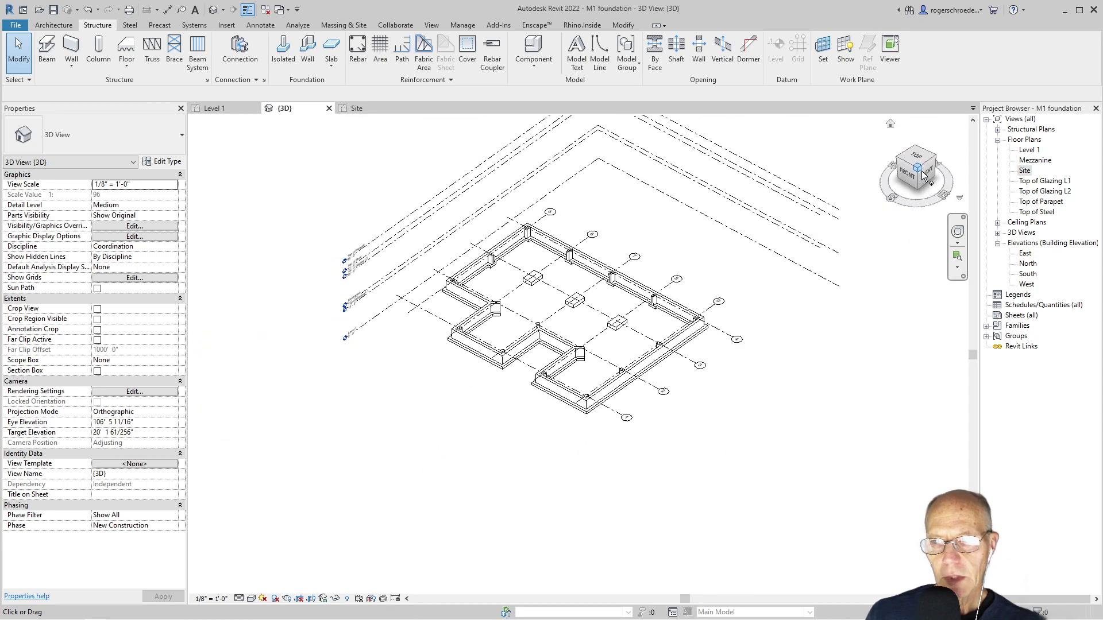
pyautogui.scroll(2, 495, 498)
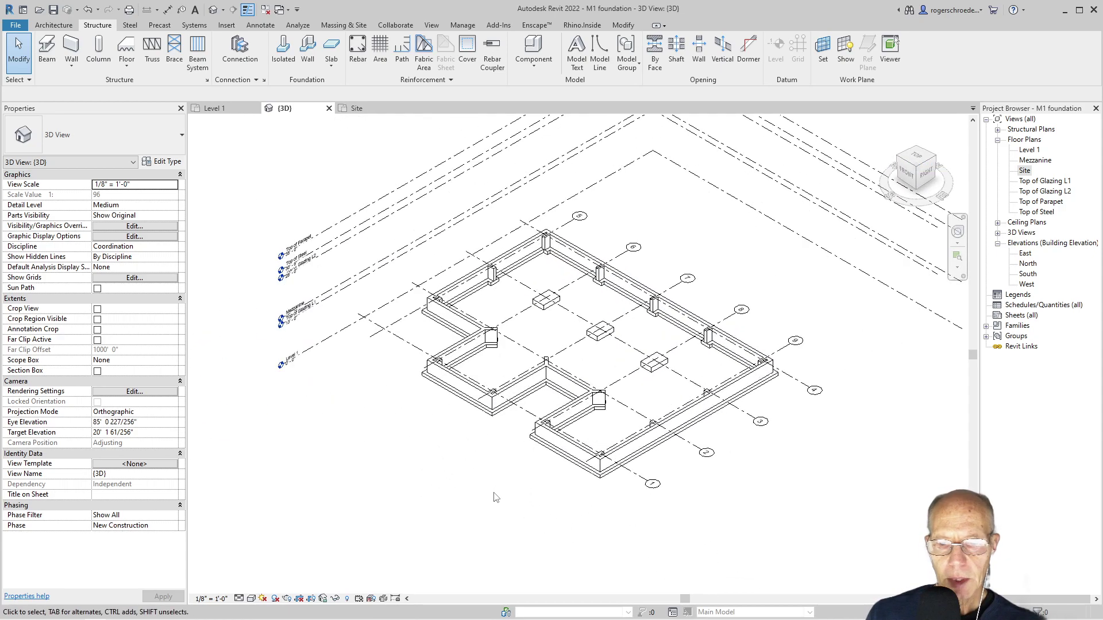